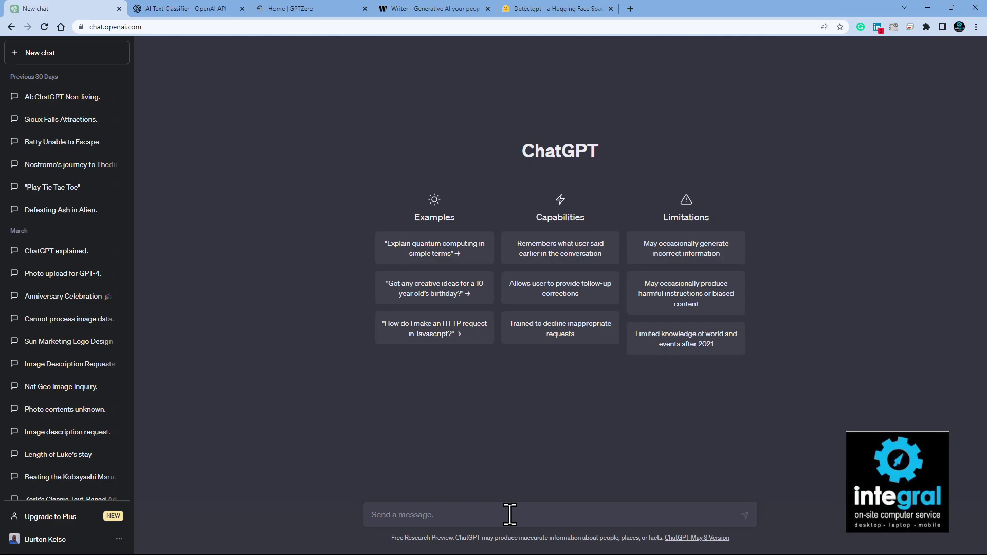
Ask ChatGPT 'how can I use you' and get its five suggested ways to help.
type("how can I use you")
key("Return")
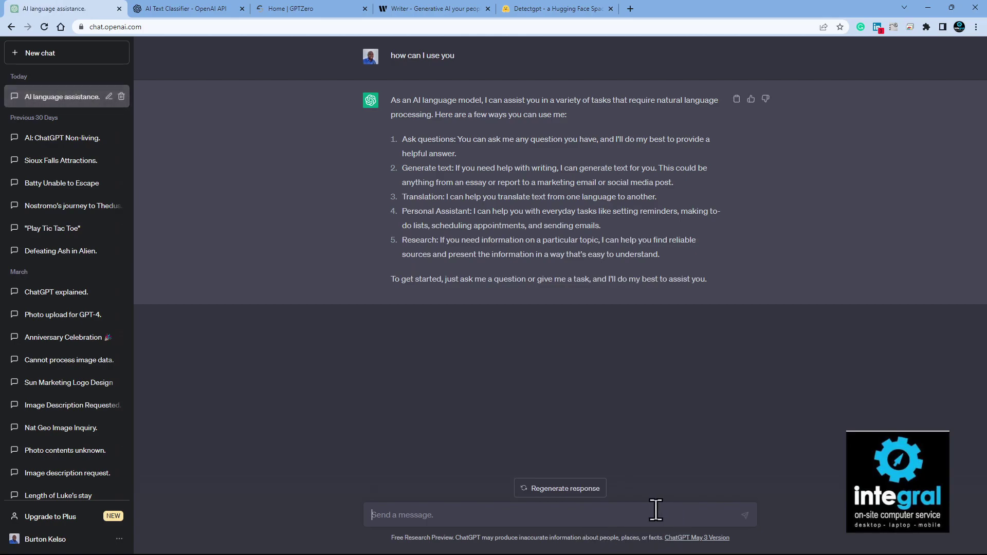
Ask ChatGPT 'Can I use the text as my own'.
type("Can")
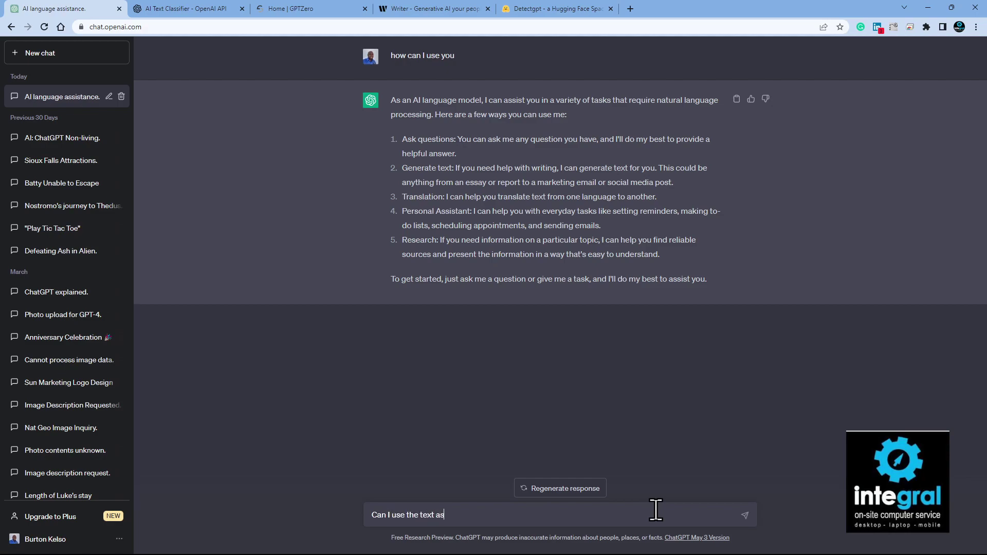
type("I use the text as my own")
key("Return")
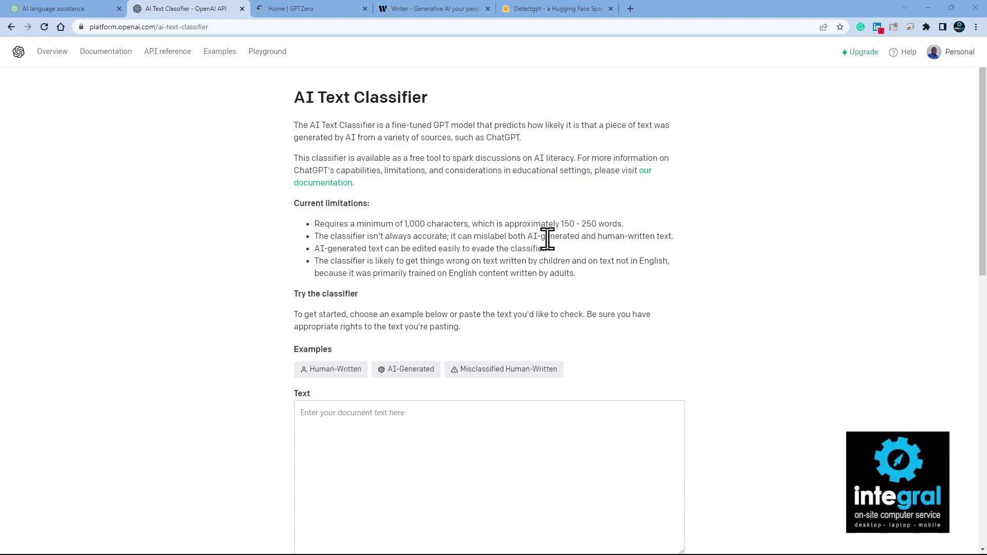
left_click_drag(318, 219, 560, 280)
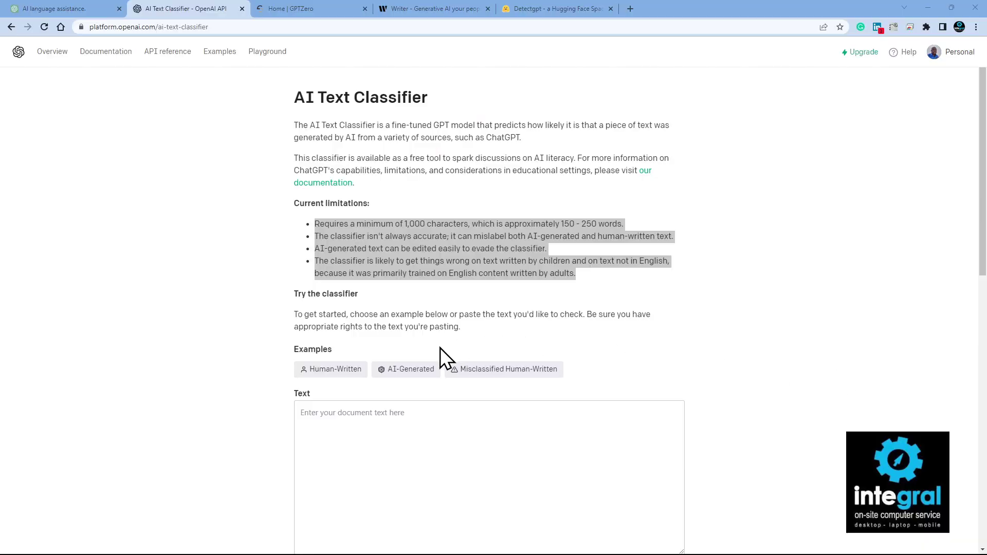
Paste the bio into the classifier and submit it; it is rejected at 679 of 1,000 characters.
left_click(360, 425)
right_click(362, 427)
left_click(412, 311)
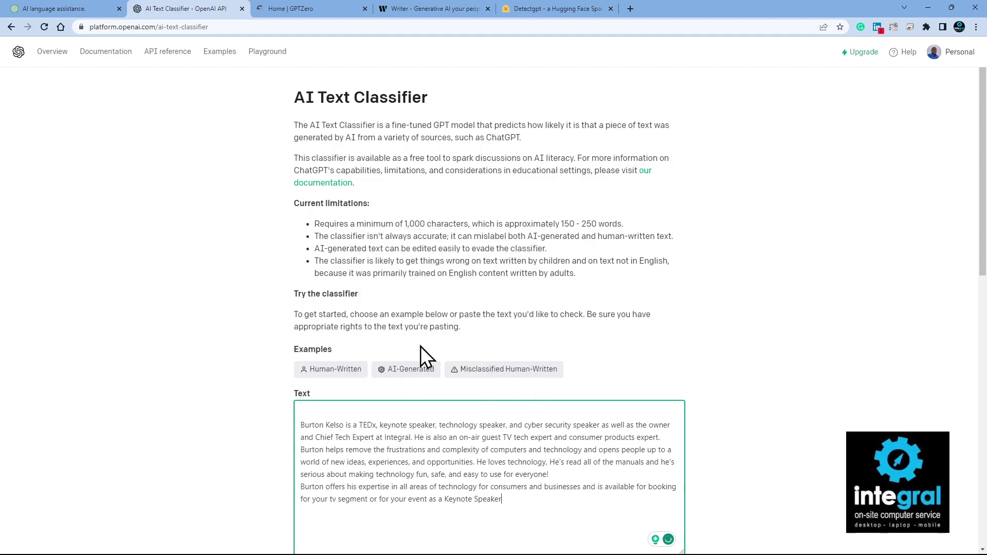
scroll(553, 465, "down", 4)
left_click(314, 392)
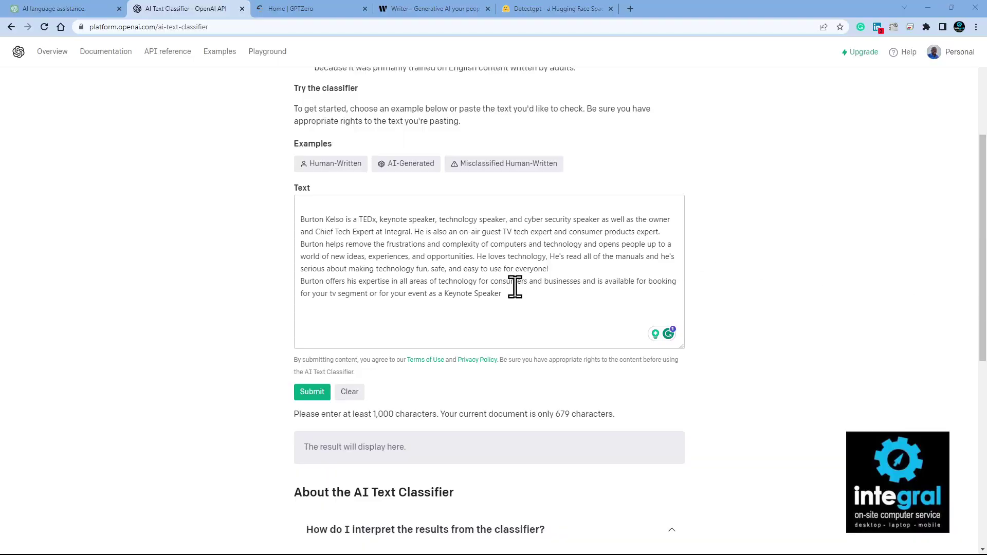
Append the additional speaker text on a new line after the bio.
left_click_drag(514, 287, 360, 257)
left_click(526, 300)
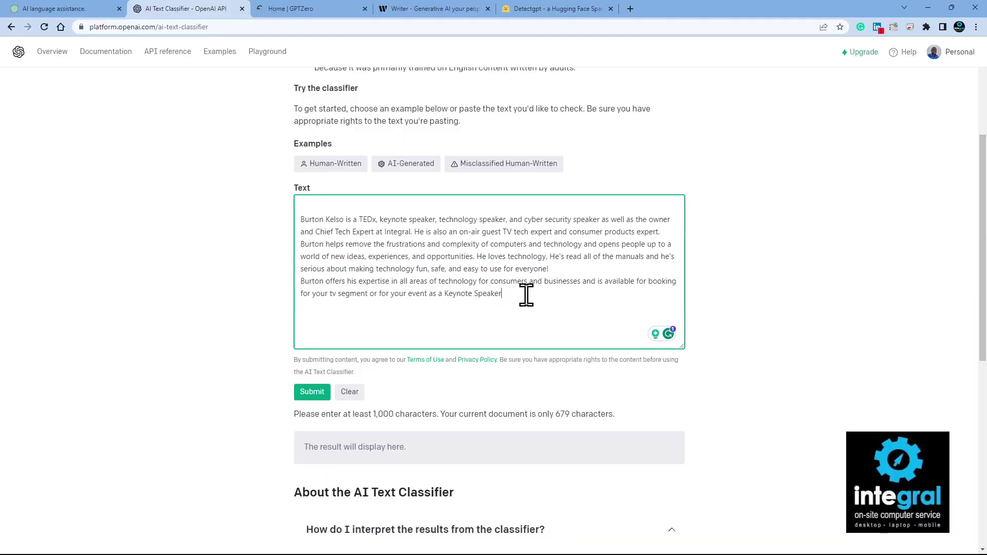
key("Return")
right_click(518, 308)
left_click(564, 391)
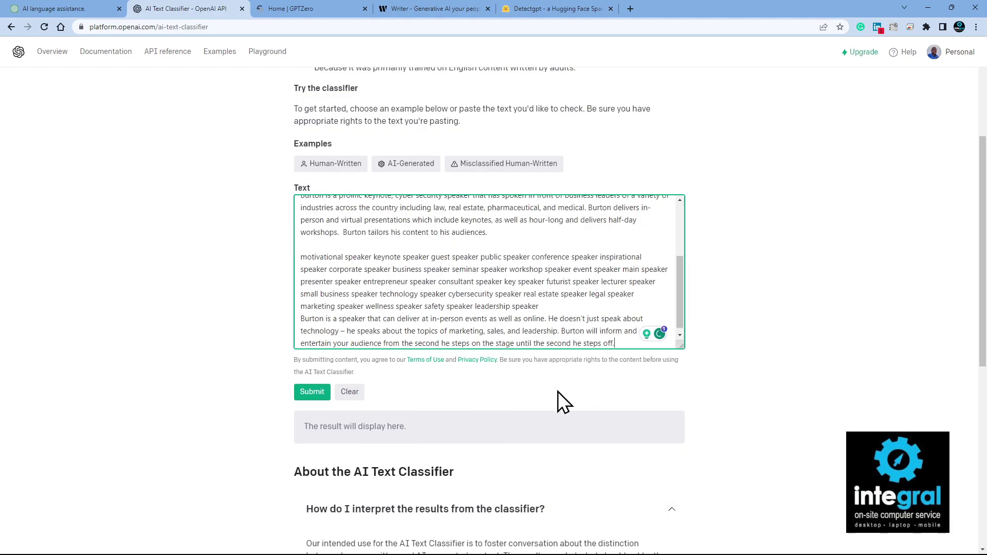
Submit the longer bio and read the 'very unlikely' AI-generated verdict.
left_click(314, 394)
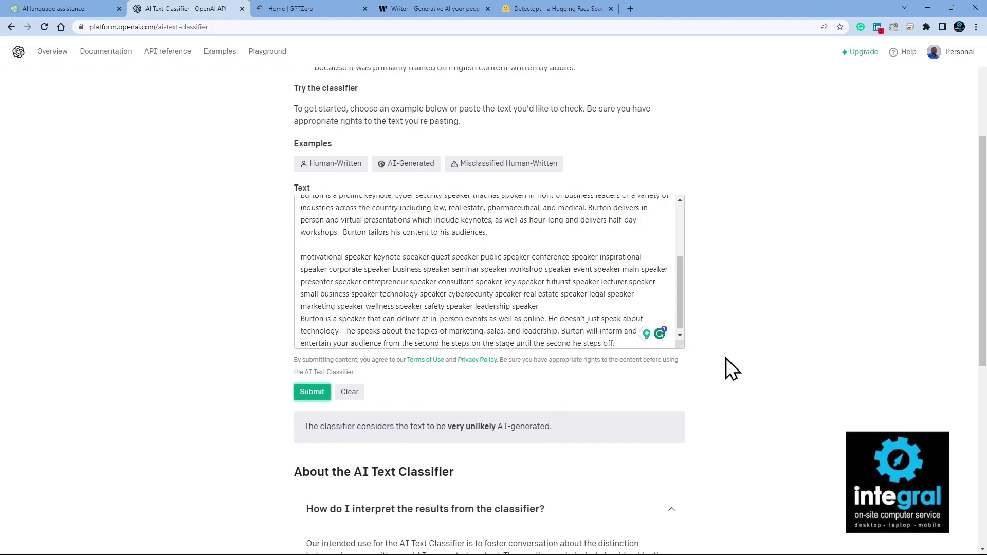
scroll(745, 354, "down", 3)
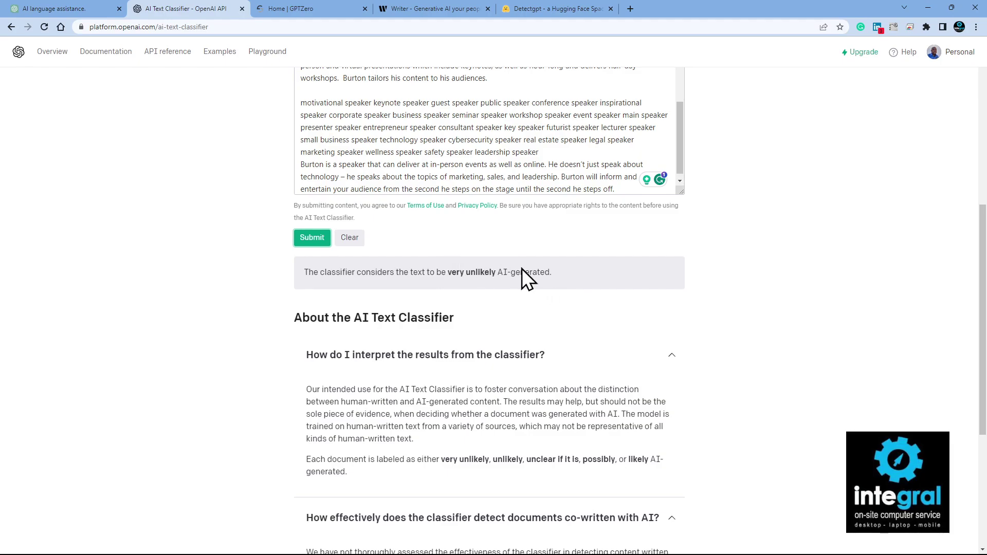
scroll(611, 369, "up", 1)
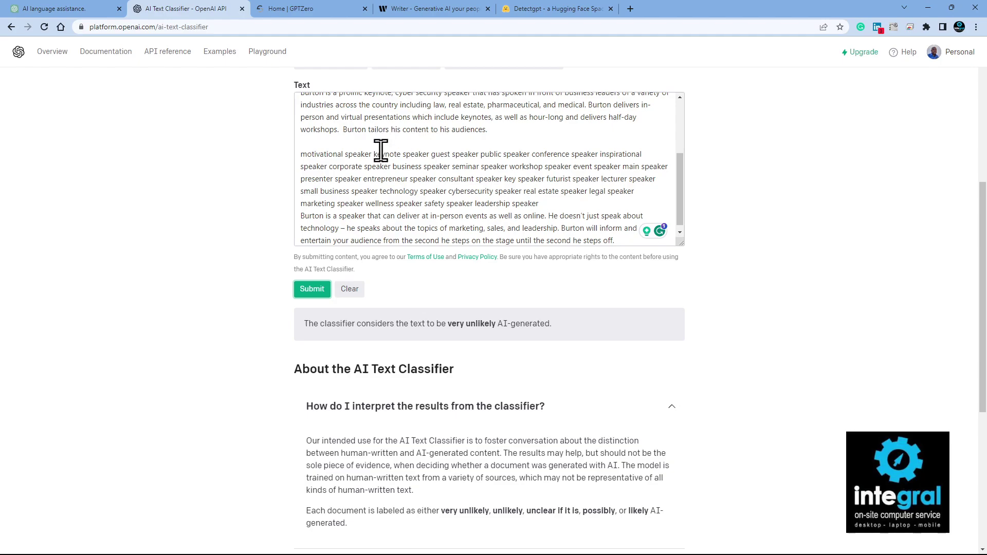
scroll(381, 150, "up", 3)
Select all the bio text in the classifier's text box and copy it.
left_click_drag(303, 114, 674, 273)
right_click(548, 179)
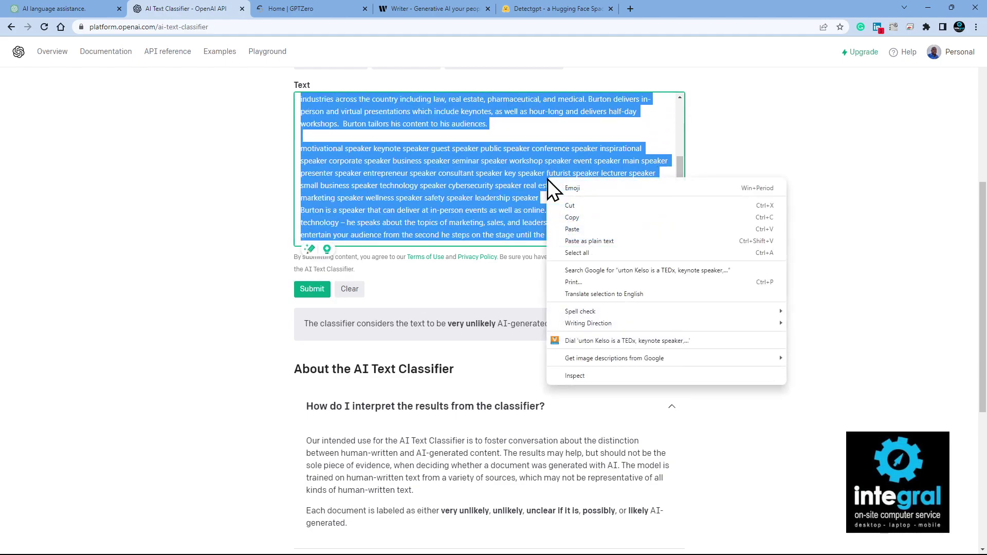
left_click(578, 219)
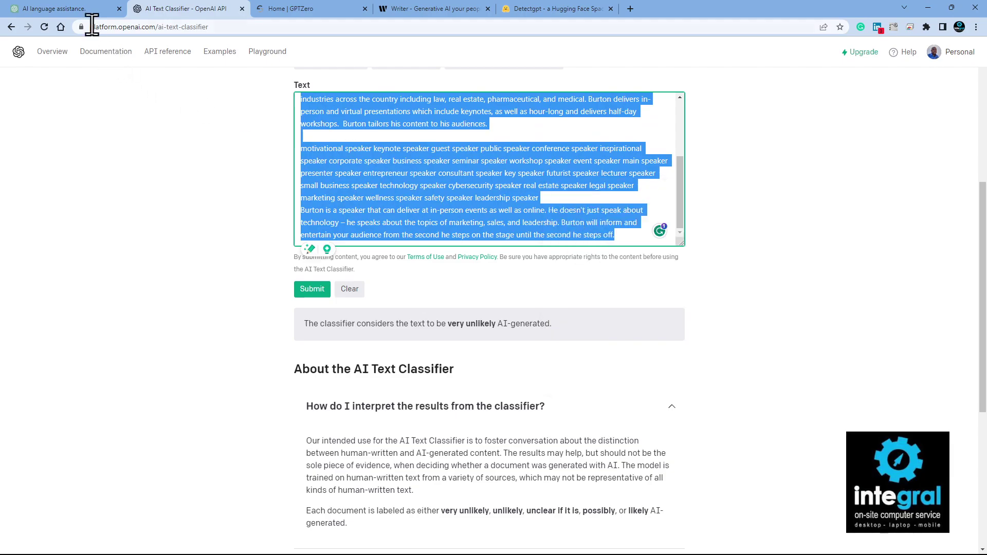
scroll(319, 180, "up", 3)
scroll(900, 308, "up", 6)
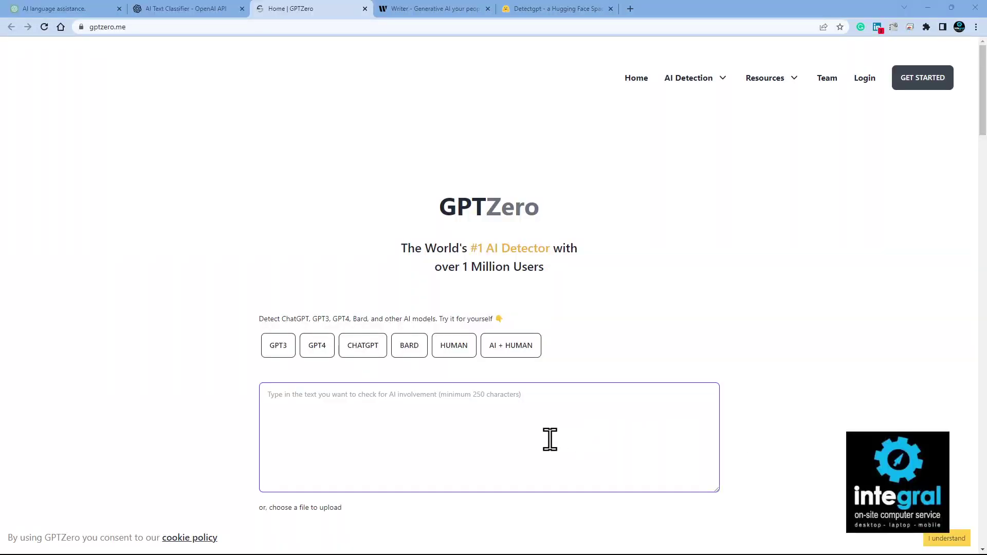
Paste the bio into GPTZero and review its 'likely written entirely by a human' verdict.
right_click(411, 403)
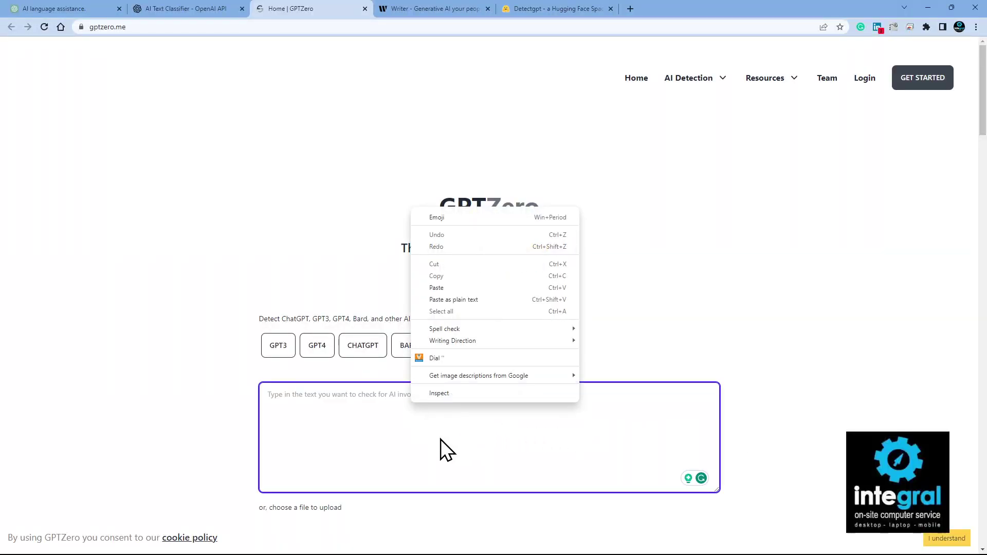
left_click(470, 287)
scroll(744, 386, "down", 3)
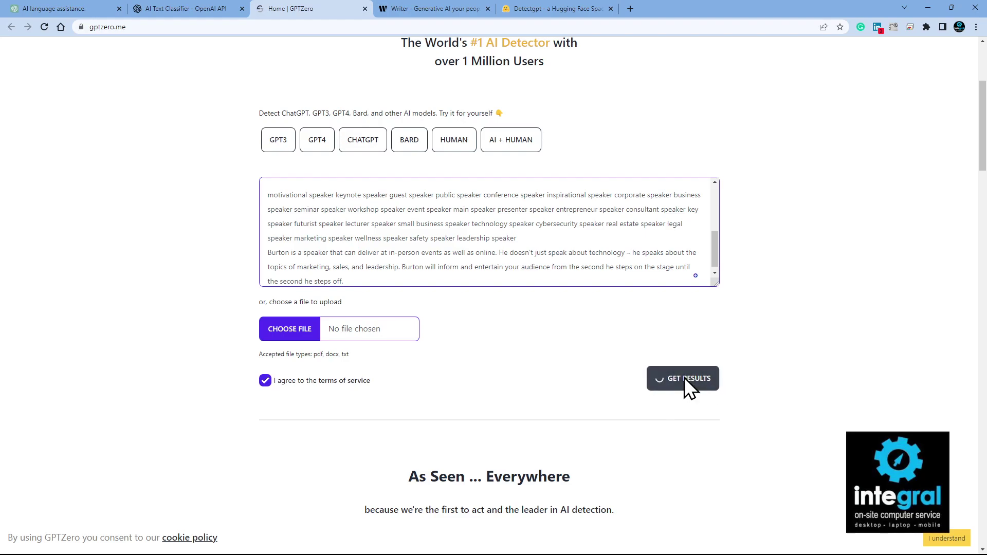
scroll(679, 350, "down", 3)
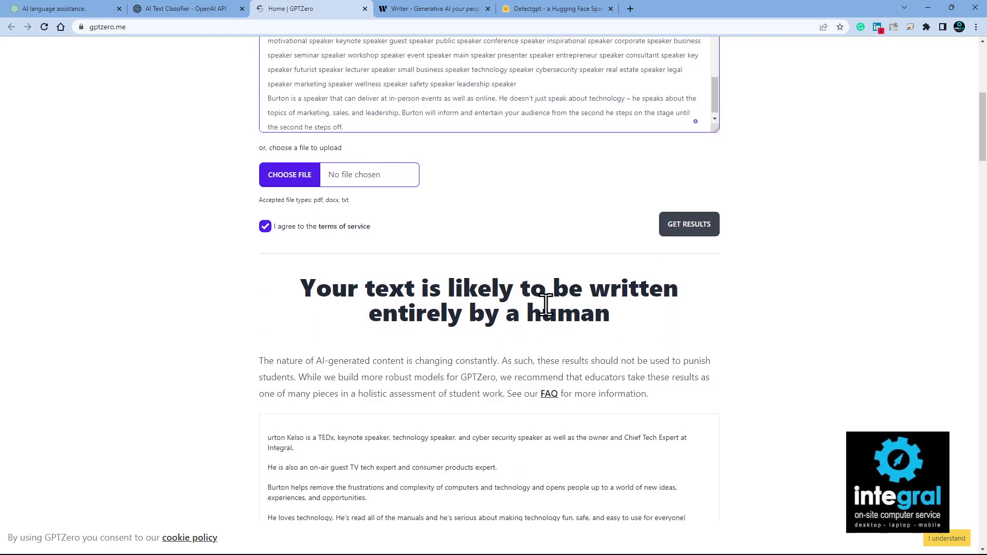
scroll(546, 303, "up", 7)
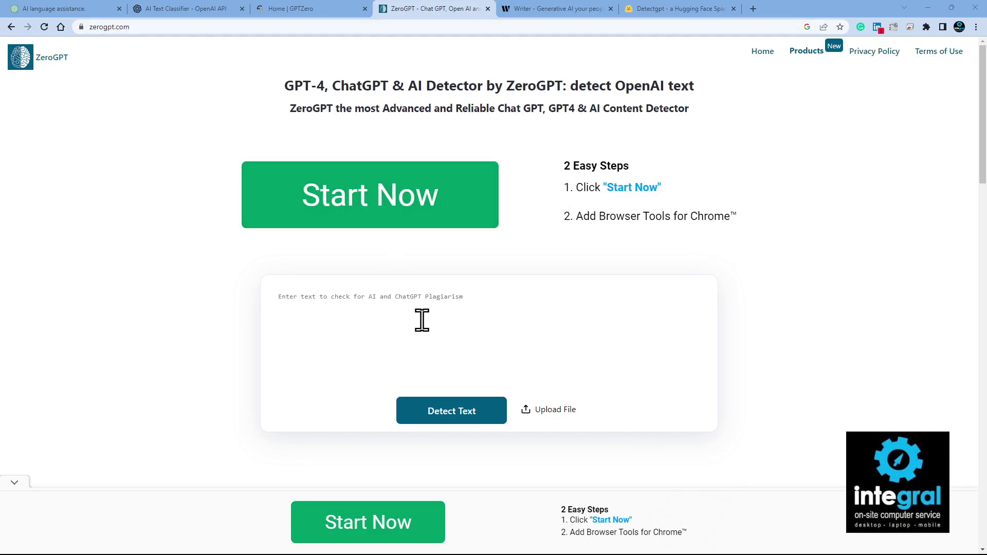
Paste the speaker bio into ZeroGPT and review its human-written, 0% AI GPT result.
right_click(403, 295)
left_click(458, 372)
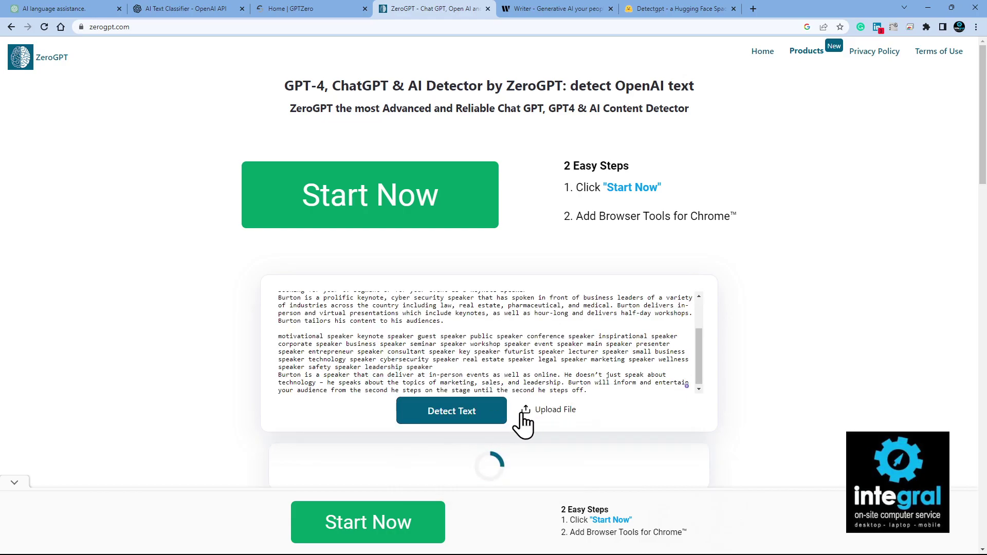
scroll(644, 422, "down", 3)
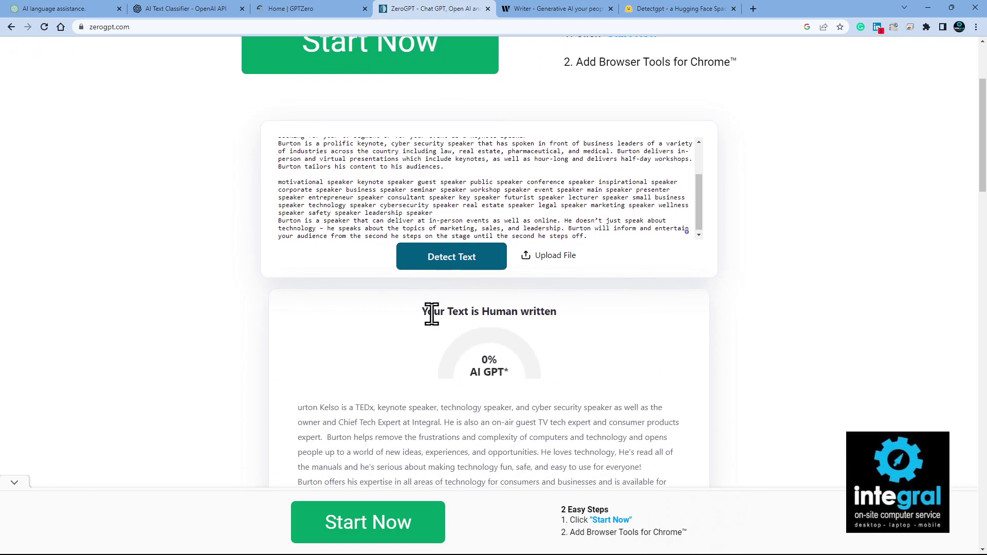
scroll(499, 361, "up", 3)
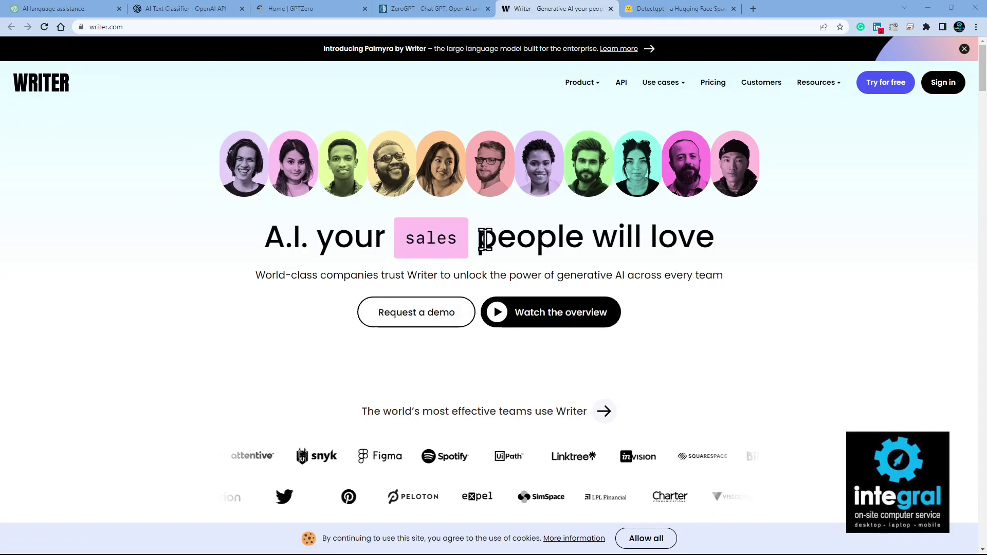
Scroll through Writer's homepage to review its enterprise AI features.
scroll(712, 249, "down", 1)
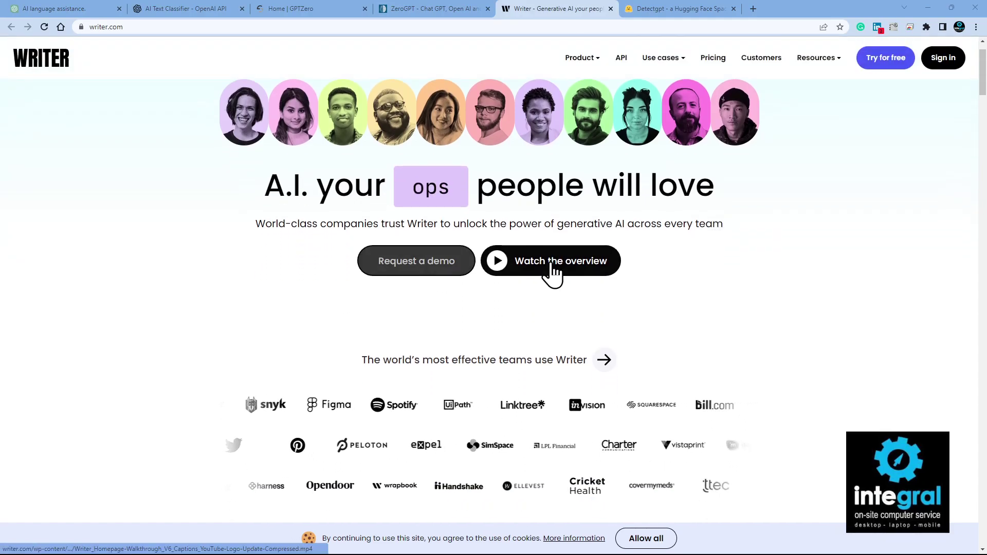
scroll(570, 264, "down", 5)
scroll(570, 264, "down", 12)
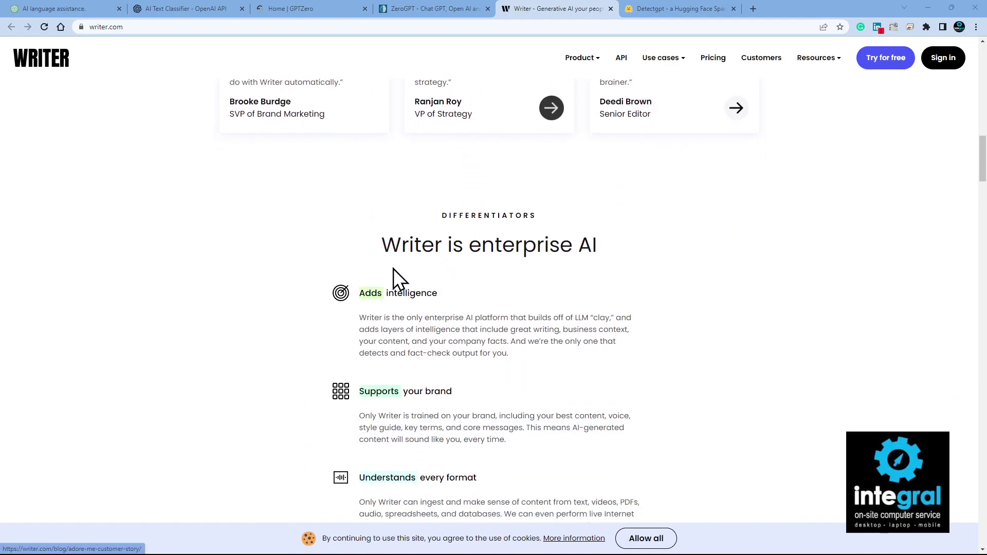
scroll(360, 271, "down", 9)
scroll(414, 270, "up", 20)
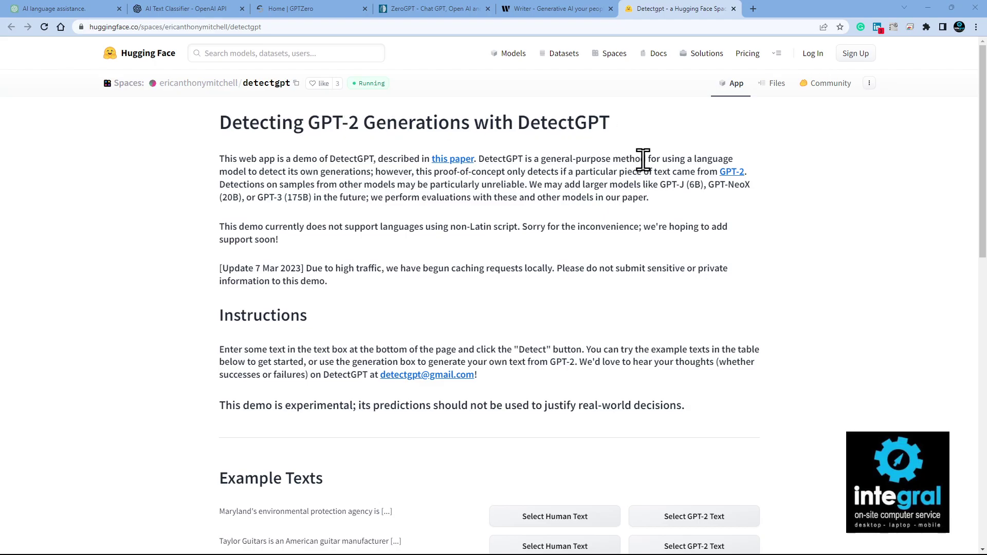
Paste the speaker bio into DetectGPT's GPT-2 prompt field.
scroll(644, 159, "down", 8)
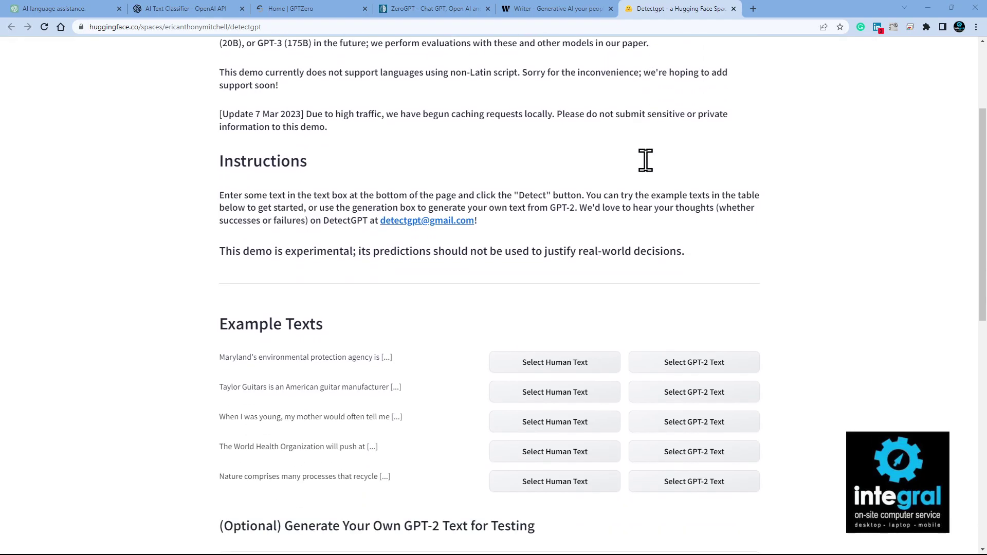
left_click(297, 310)
right_click(297, 310)
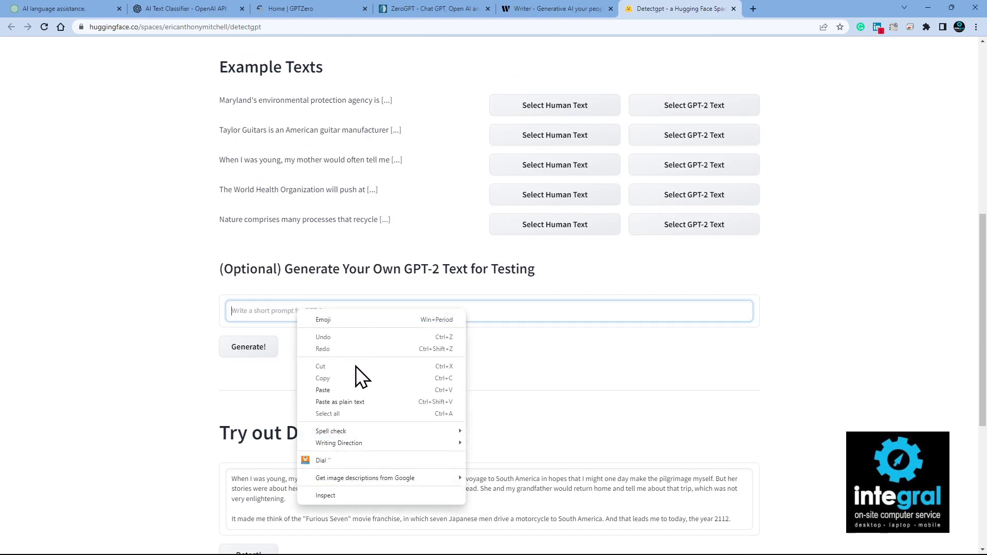
left_click(344, 389)
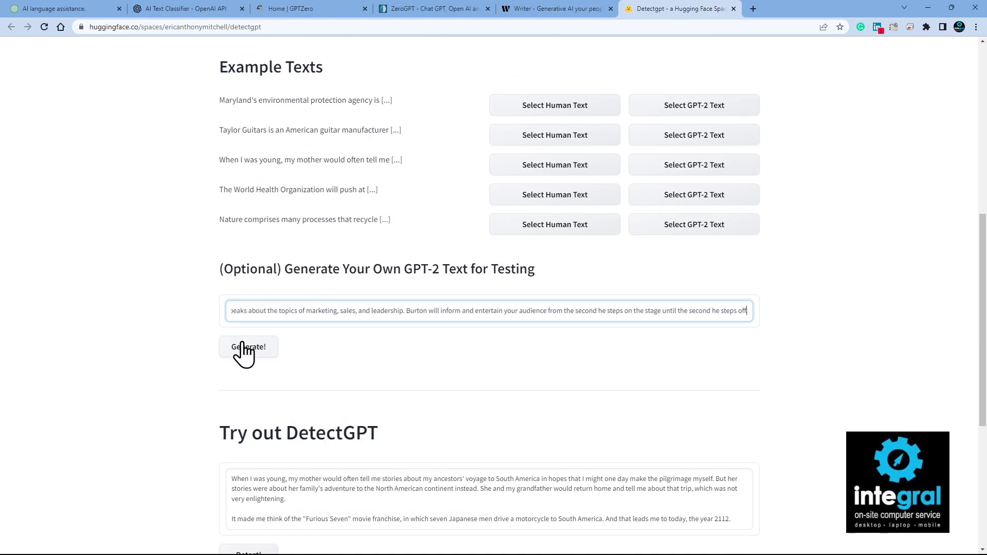
scroll(243, 354, "down", 5)
scroll(371, 282, "up", 3)
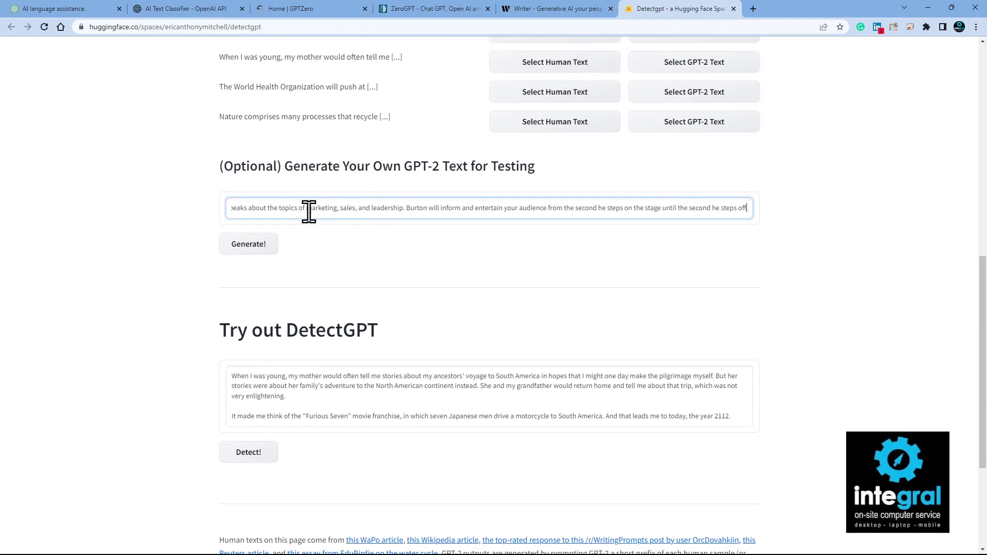
Replace the Try out DetectGPT sample text with the bio and run Detect!; 341 tokens exceeds 256.
left_click(347, 402)
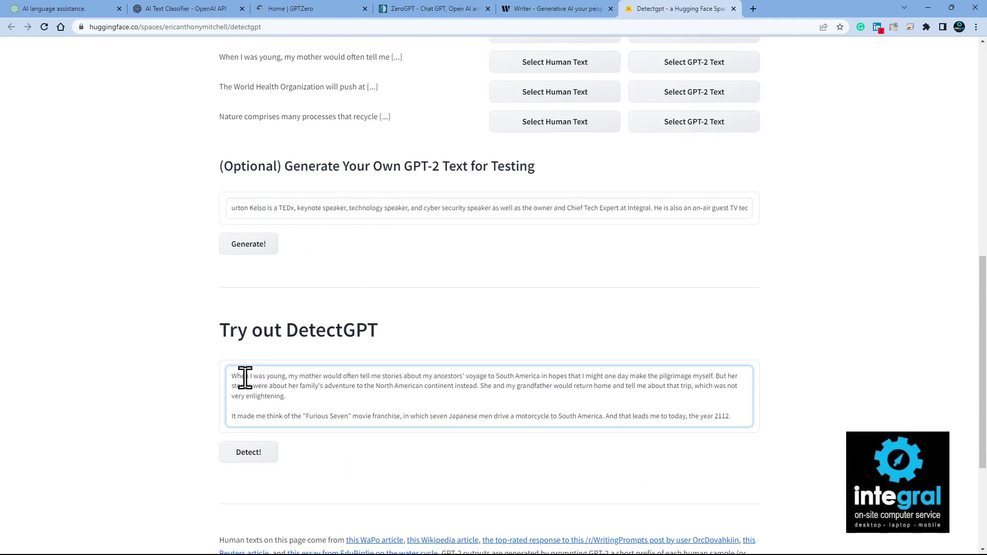
left_click_drag(239, 378, 448, 447)
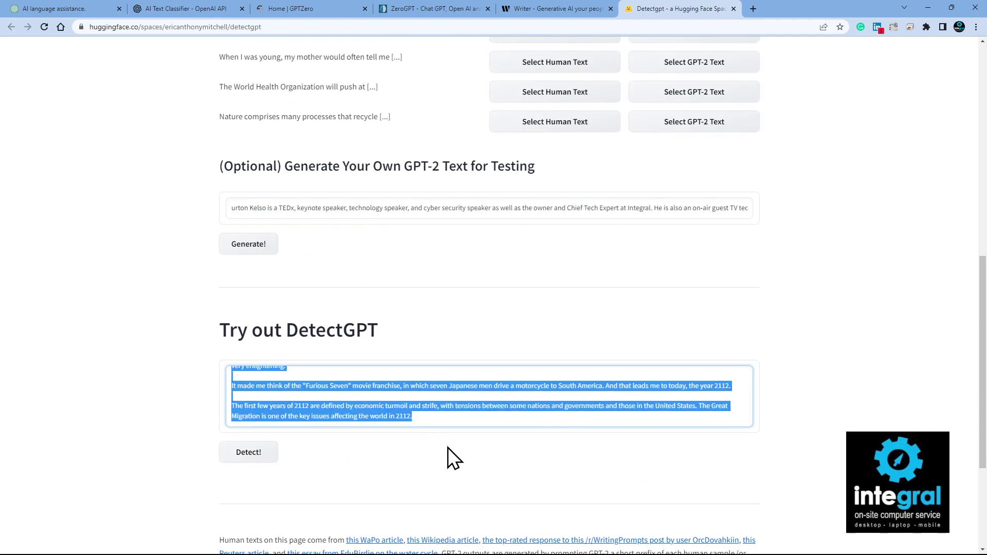
right_click(336, 396)
left_click(390, 246)
left_click(260, 457)
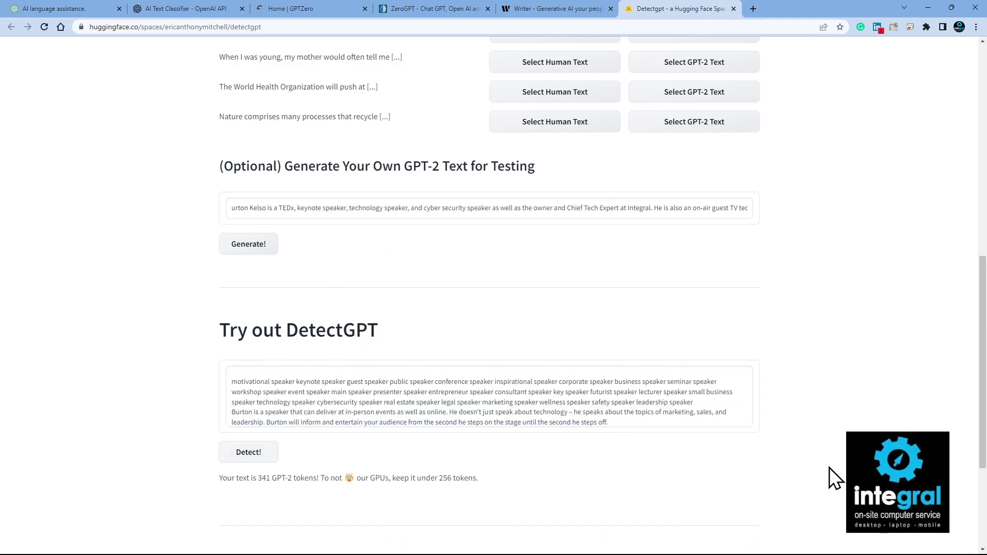
scroll(551, 361, "down", 3)
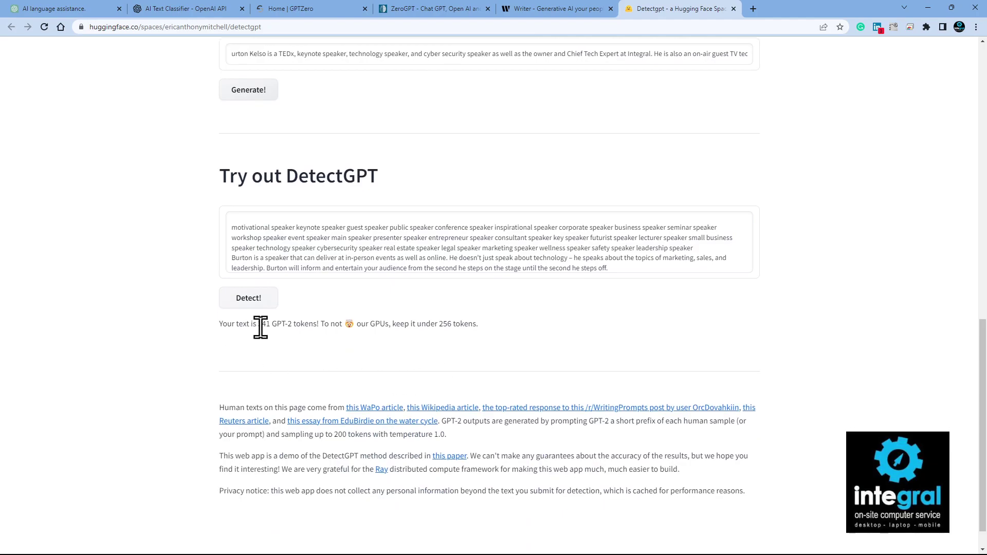